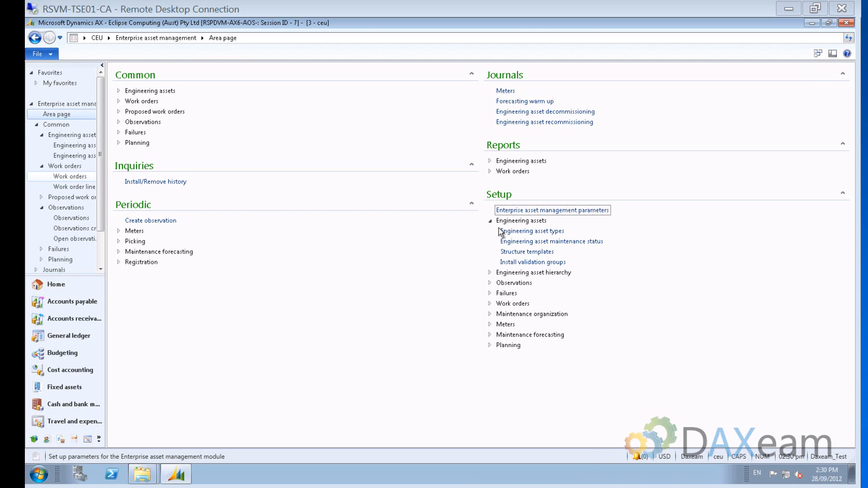
Open the engineering asset types and set the maintenance forecast group of OHT_Komatsu version 960E-2K to Default
click(547, 234)
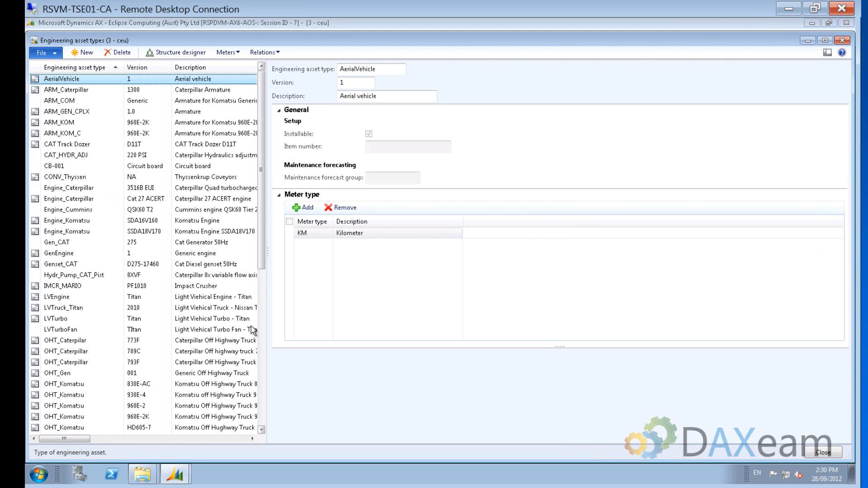
click(152, 417)
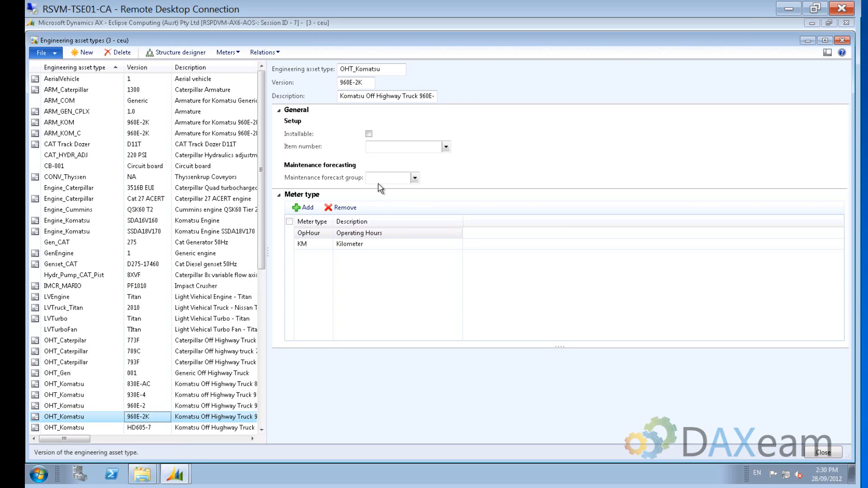
click(414, 178)
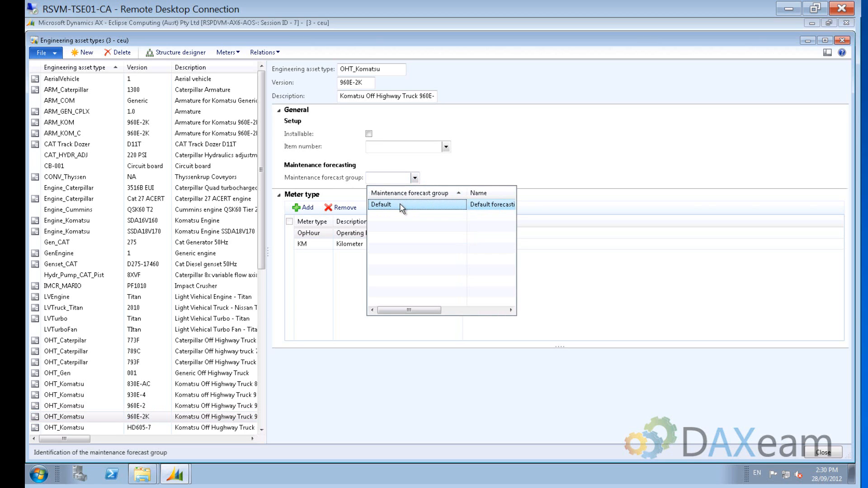
click(402, 206)
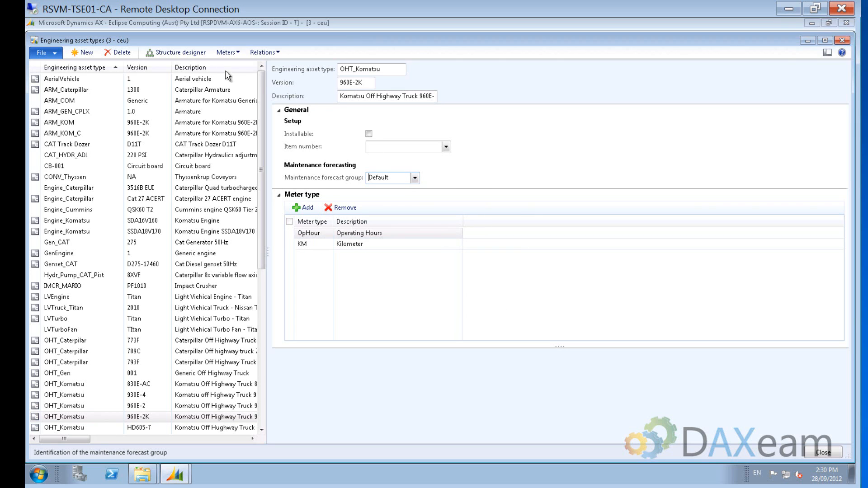
Open the structure designer for OHT_Komatsu 960E-2K and expand its entire structure tree
click(181, 53)
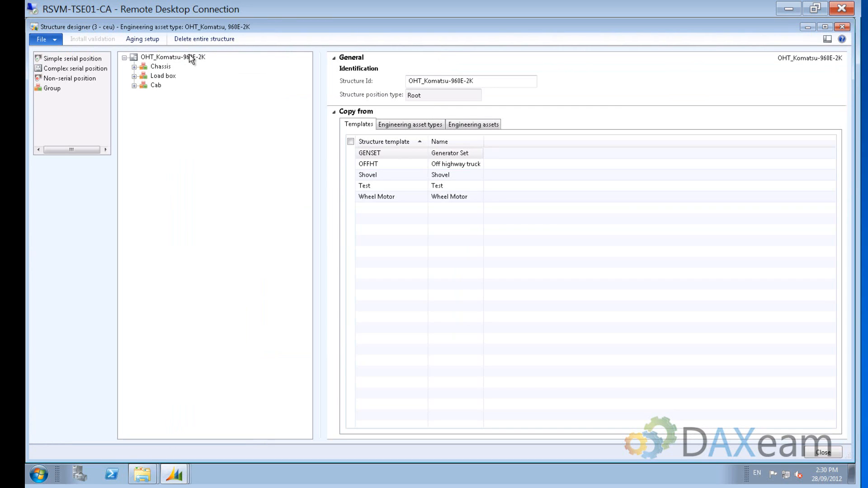
right_click(194, 57)
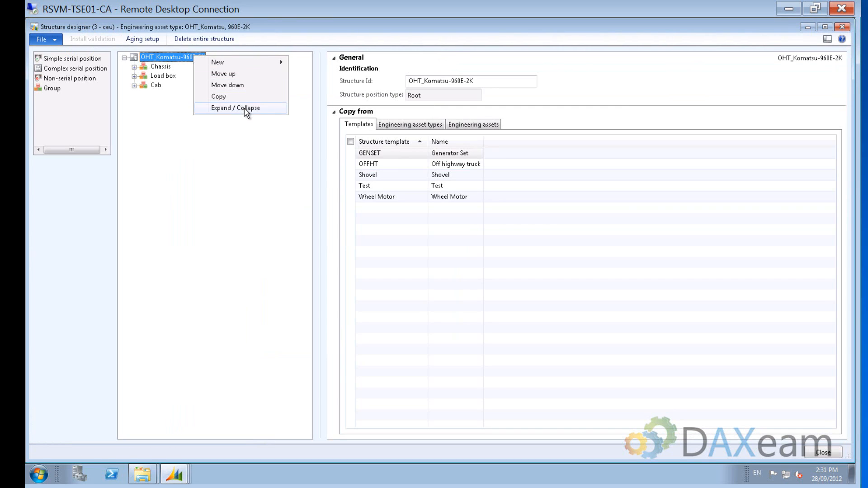
click(240, 108)
right_click(187, 58)
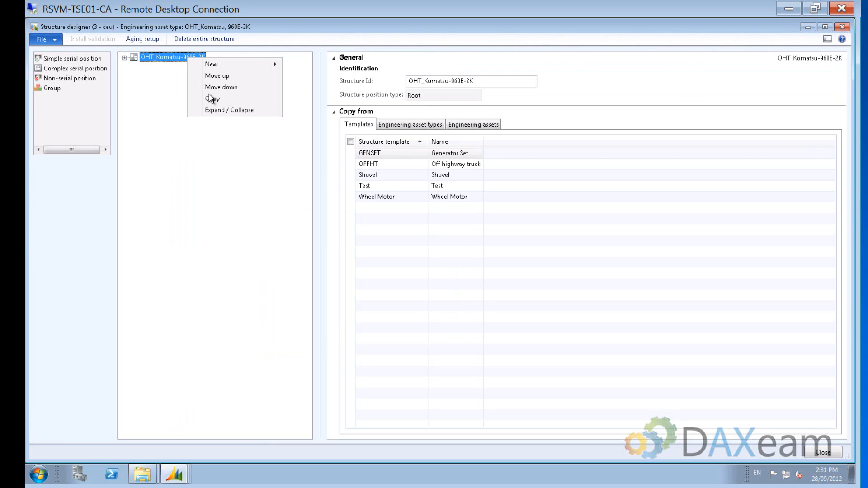
click(238, 109)
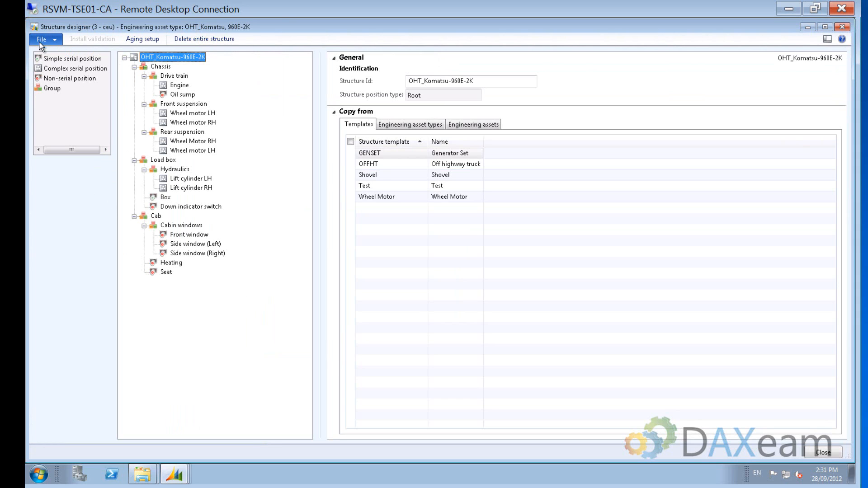
Go through the available structure position types: simple serial, complex serial, non-serial and group
click(81, 60)
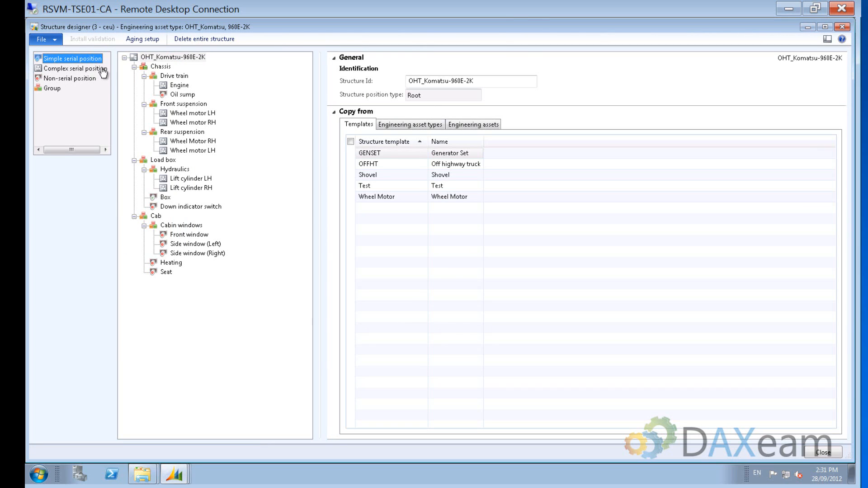
click(104, 70)
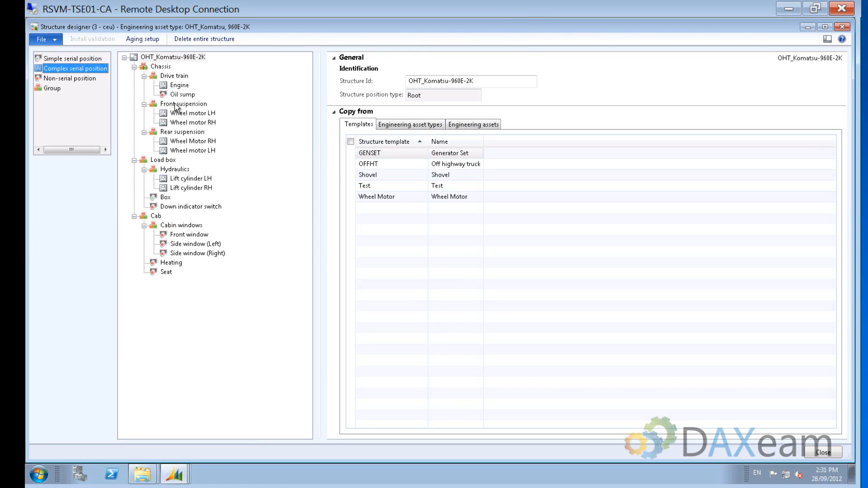
click(90, 84)
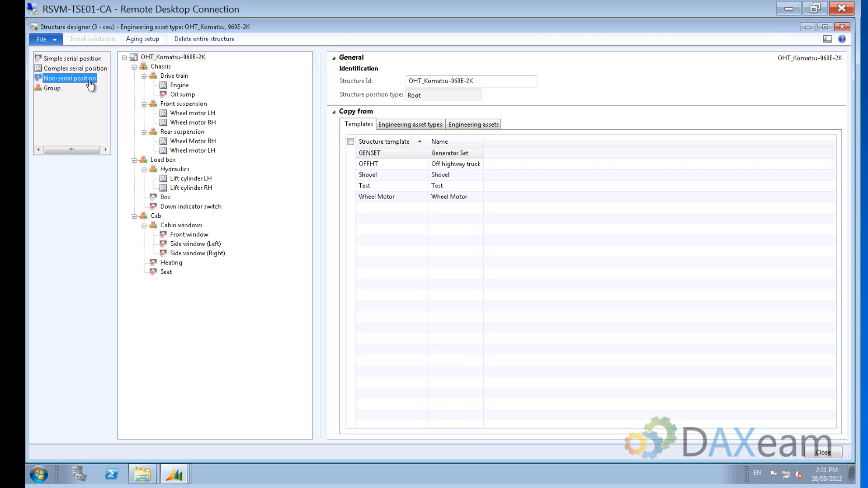
click(59, 90)
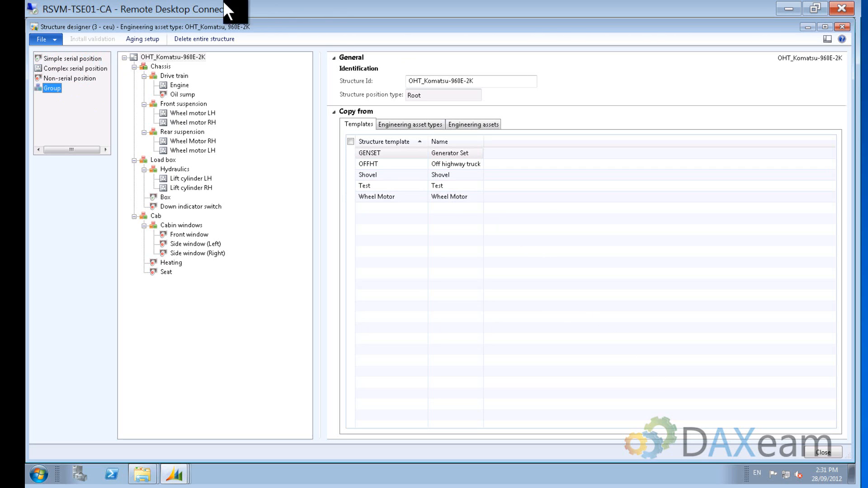
View the exploded detail of the structure's aging setup and return to the engineering asset types
click(154, 42)
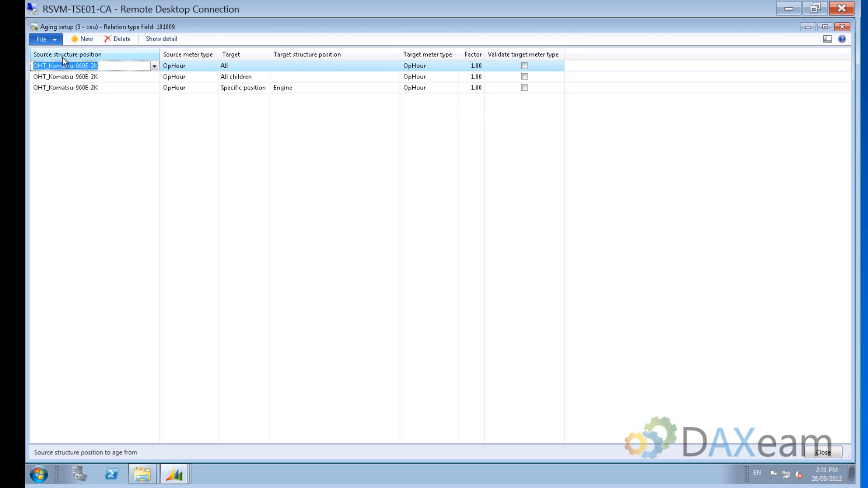
click(161, 38)
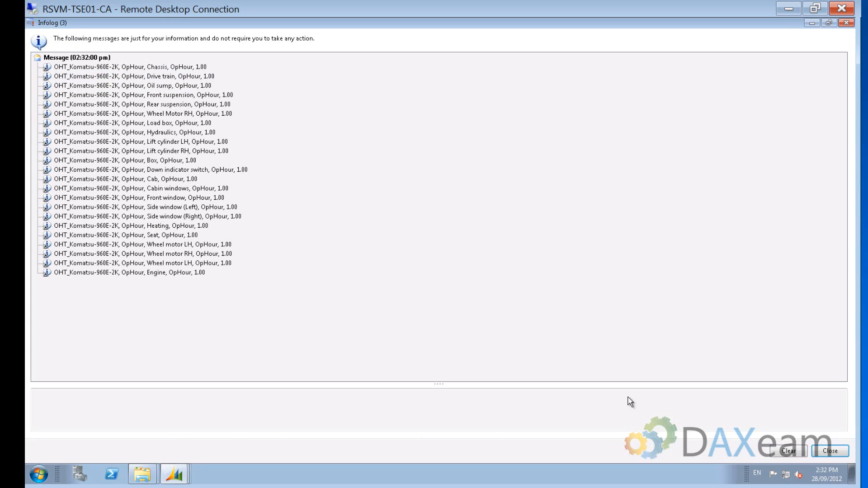
click(830, 450)
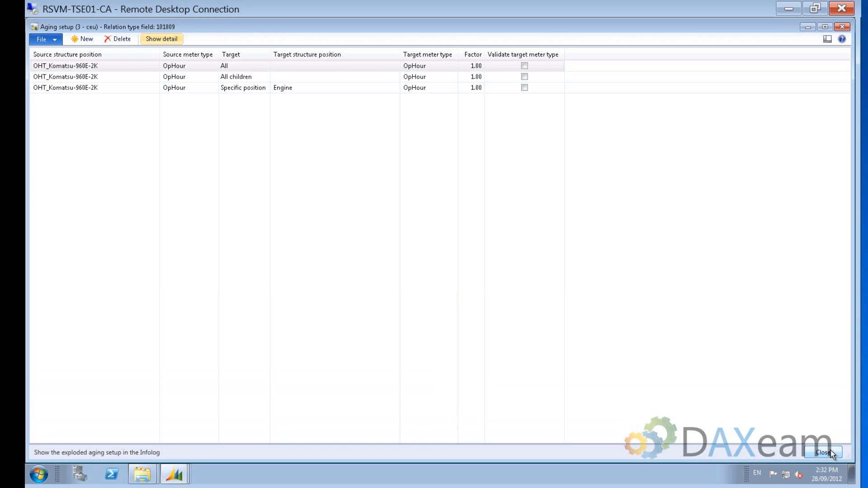
key(Escape)
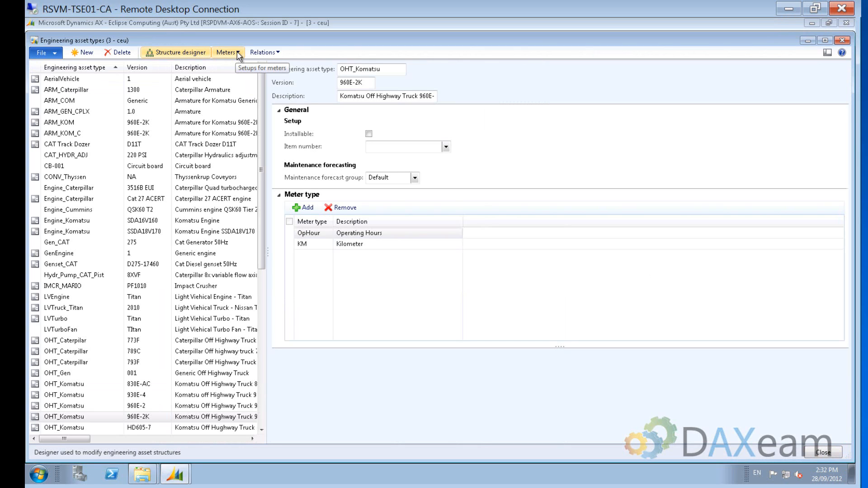
Review the aging setup and the meter budget lines of the OHT_Komatsu 960E-2K asset type
click(237, 53)
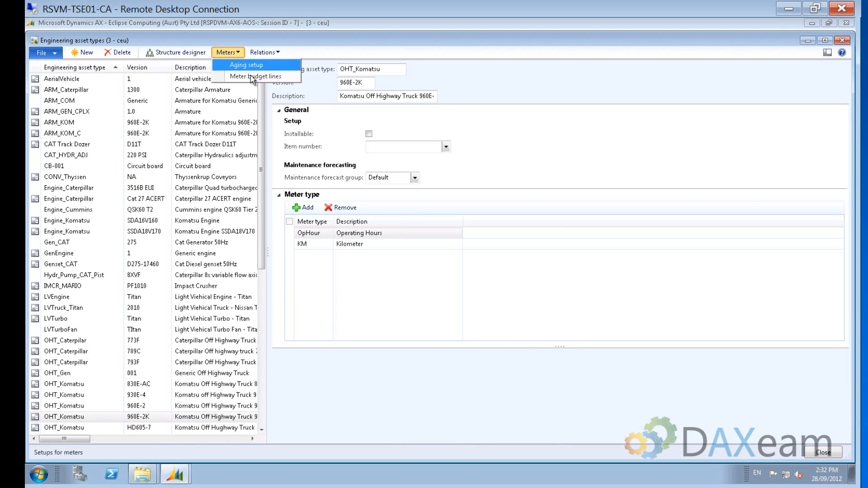
click(245, 65)
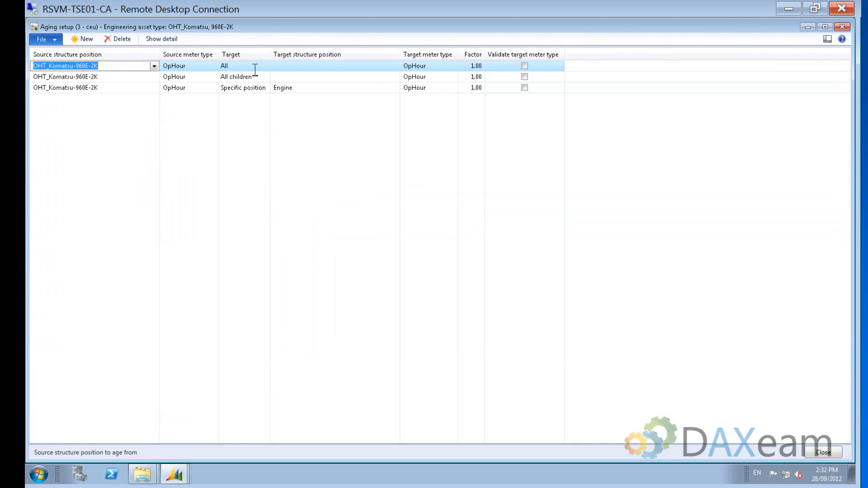
click(823, 452)
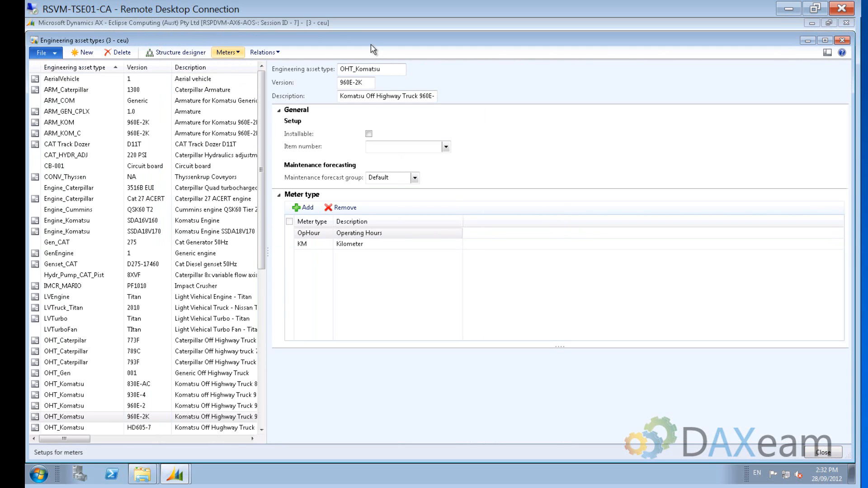
click(238, 54)
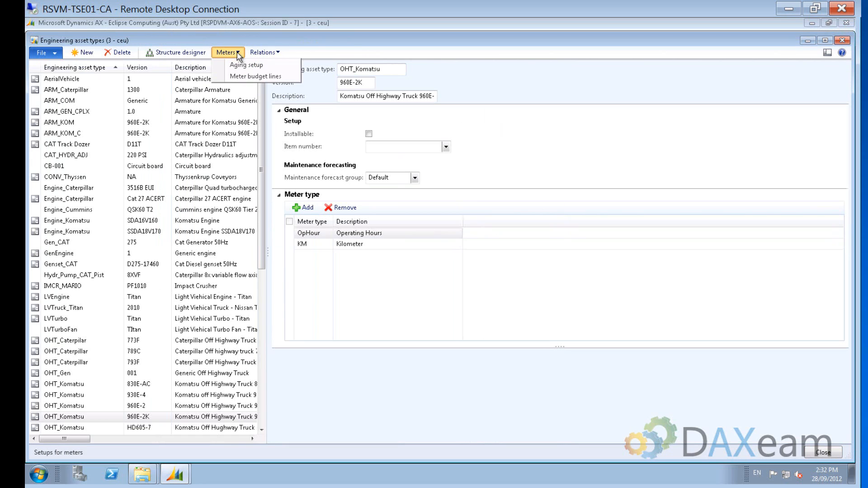
click(260, 78)
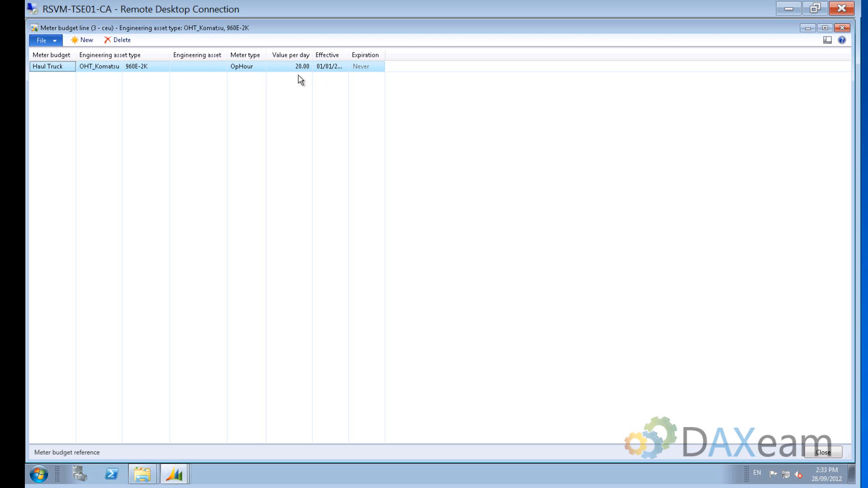
click(822, 453)
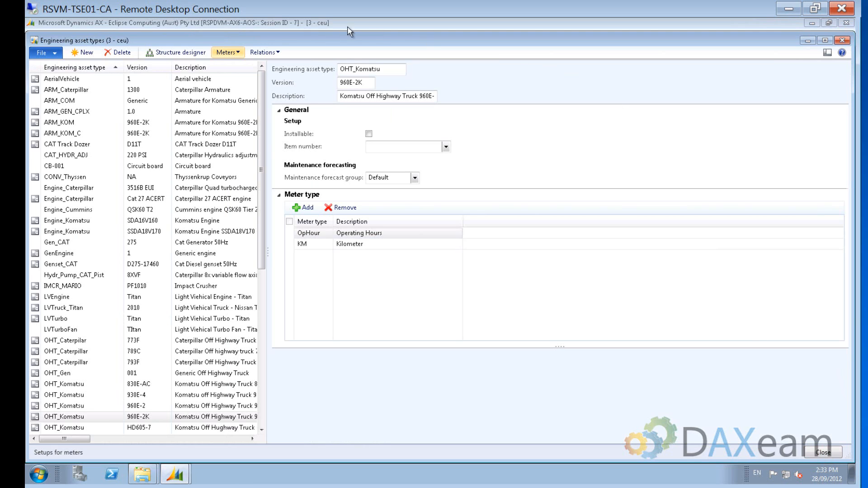
Open the maintenance plan setup for OHT_Komatsu 960E-2K and examine the asset assignments of its plan lines
click(279, 52)
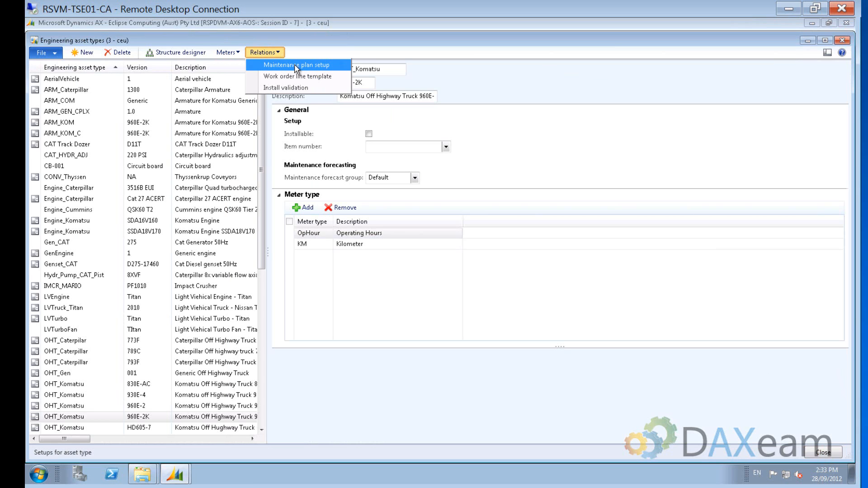
click(296, 68)
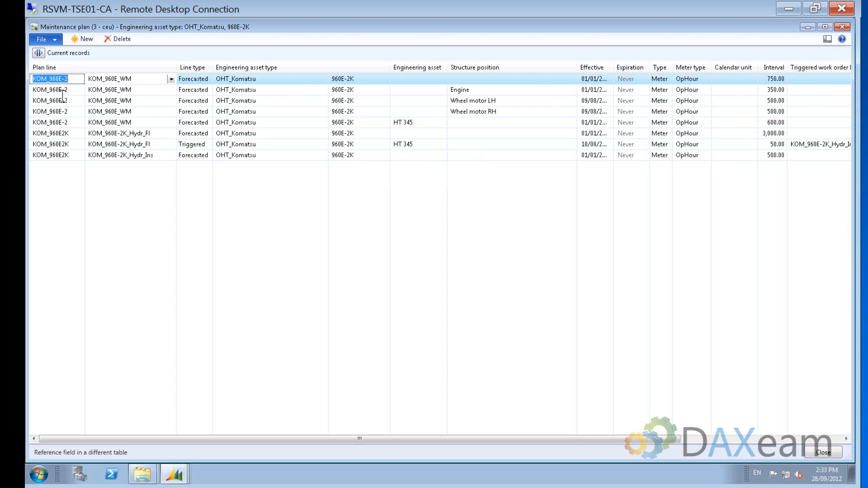
mouse_move(129, 94)
mouse_move(415, 122)
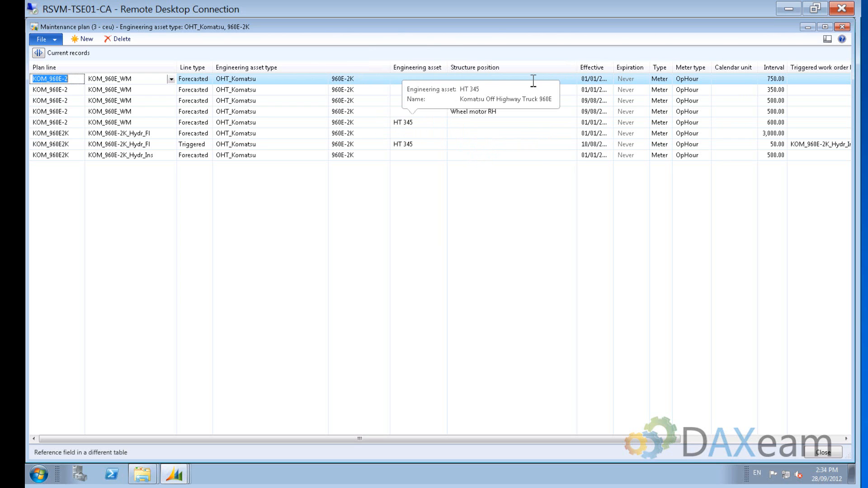
Check the schedule type of the first maintenance plan line and choose OpHour as its meter type
click(669, 80)
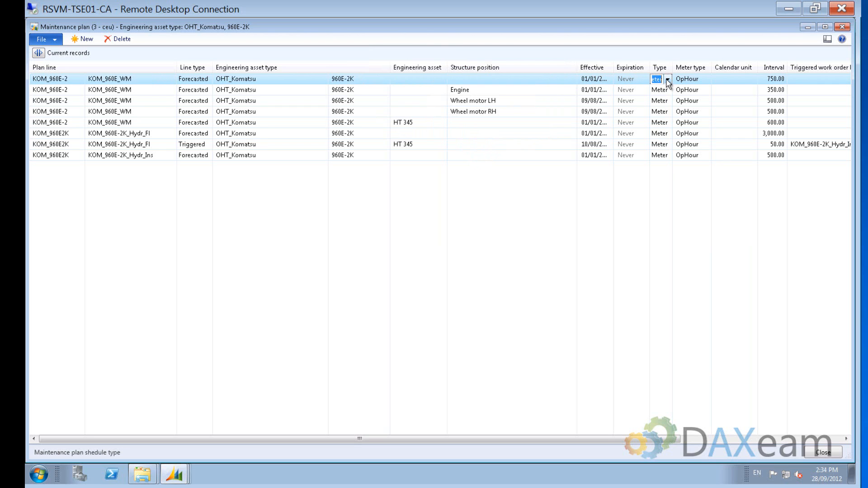
click(667, 79)
click(690, 79)
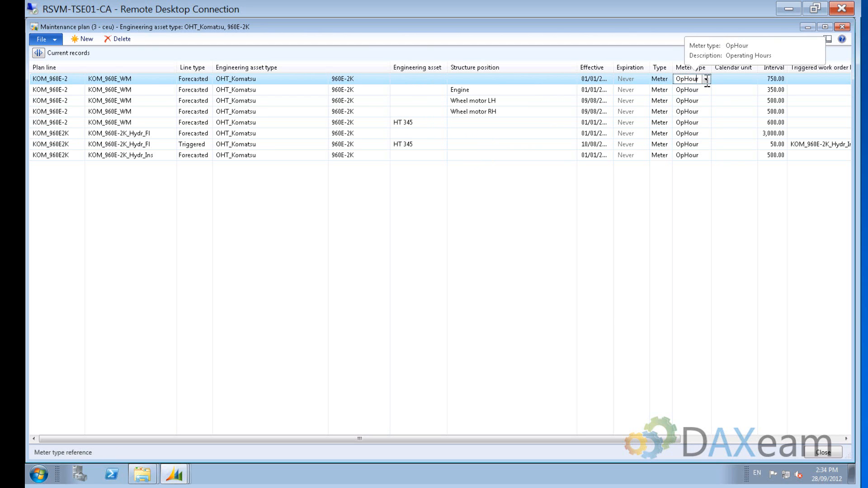
click(706, 80)
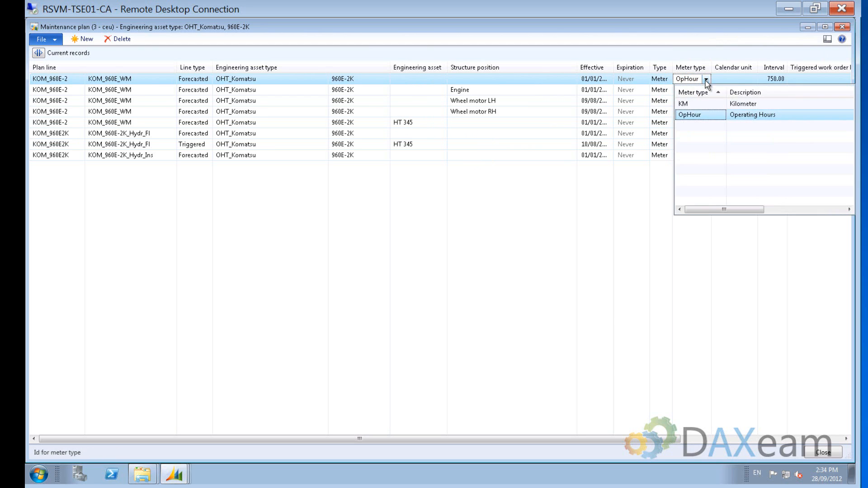
click(699, 120)
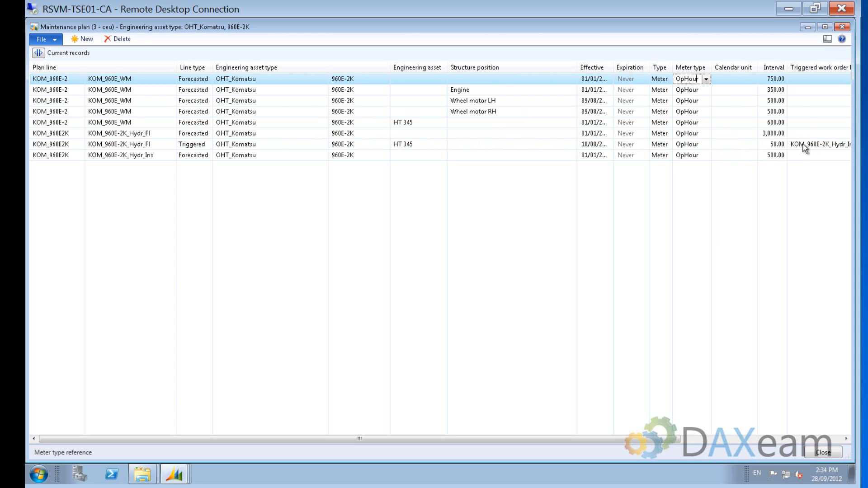
mouse_move(819, 148)
mouse_move(177, 150)
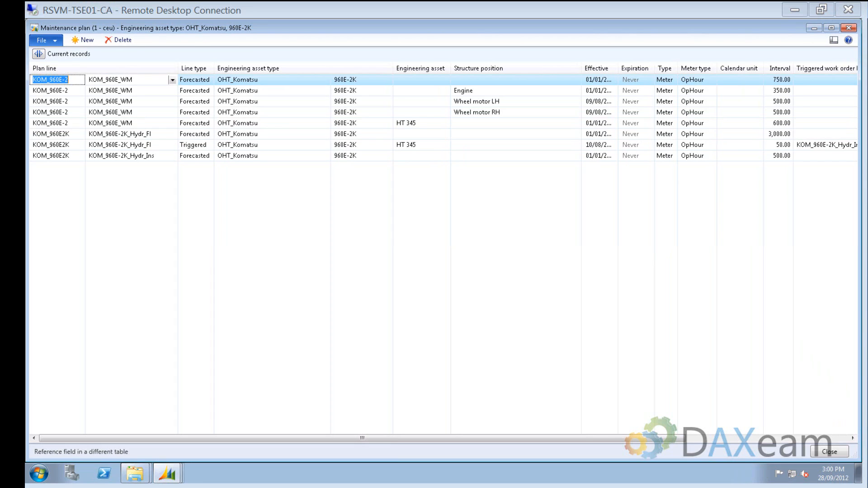
Open the plan details from the first plan line and review the engineering asset setup of plan KOM_960E2K
right_click(55, 80)
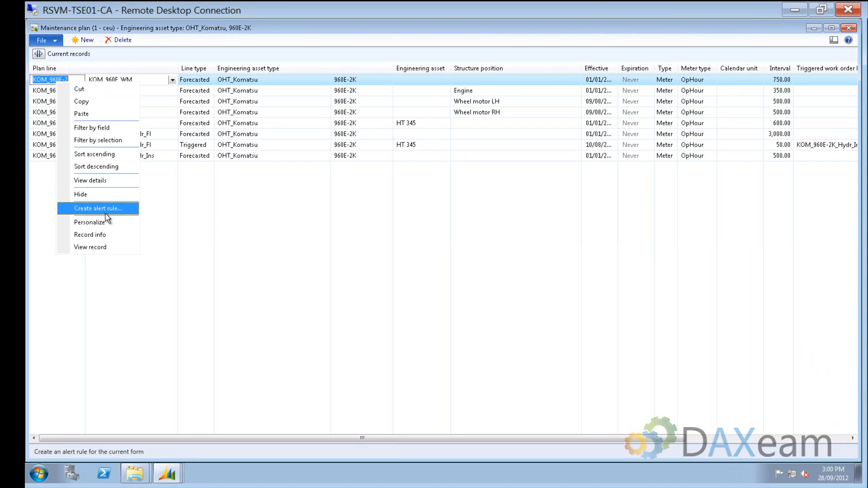
click(99, 179)
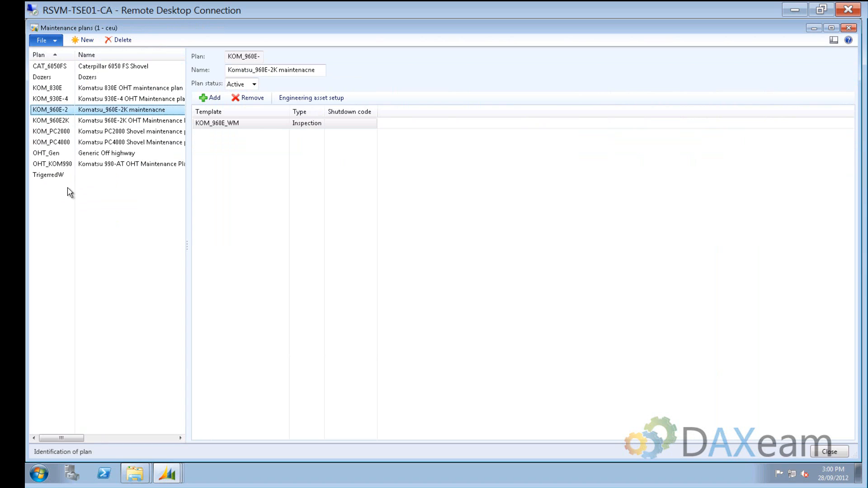
click(58, 122)
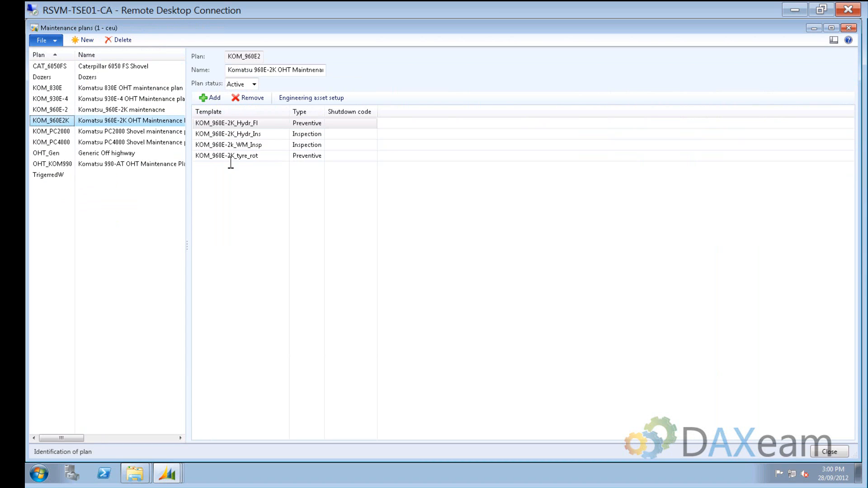
click(327, 99)
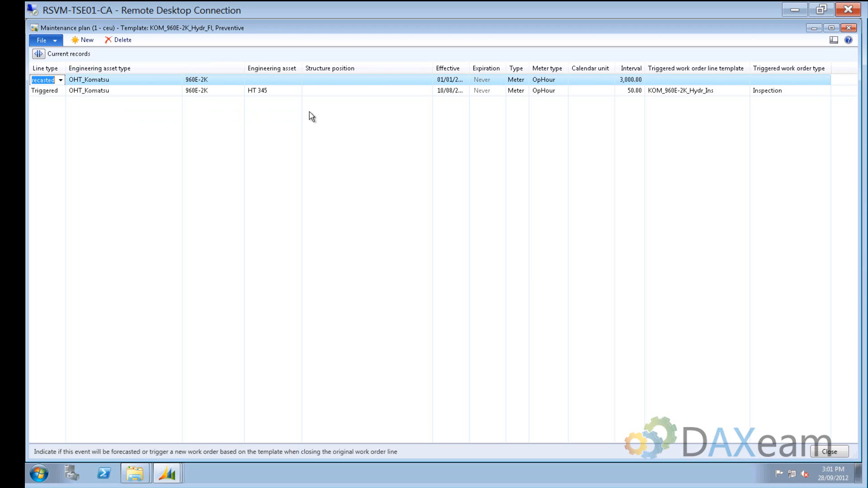
click(830, 453)
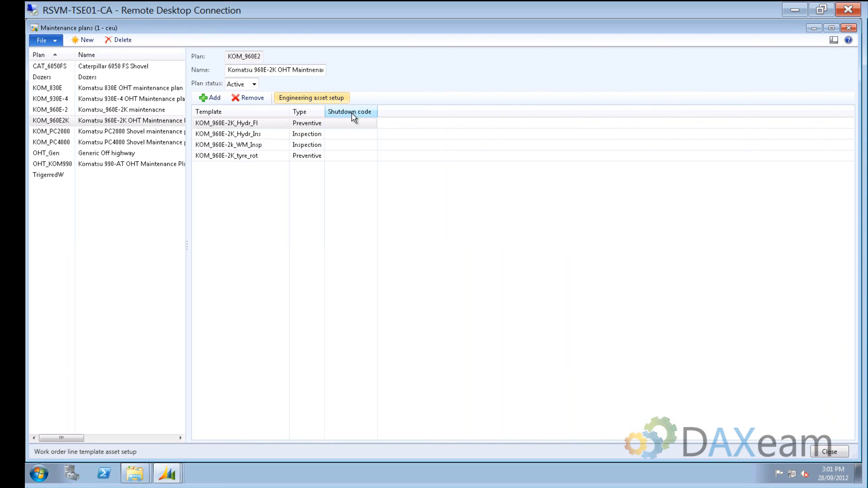
Review the activities of the KOM_960E-2K_Hydr_Fl work order line template and return to the Enterprise asset management area page
right_click(226, 123)
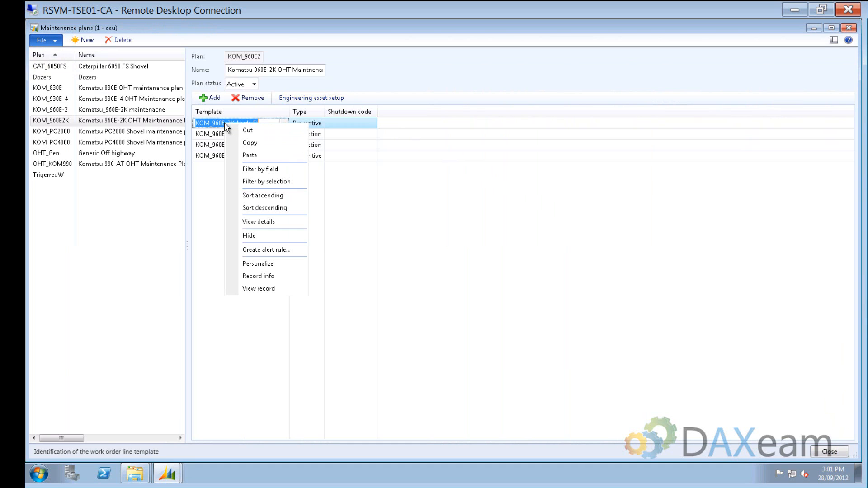
click(258, 222)
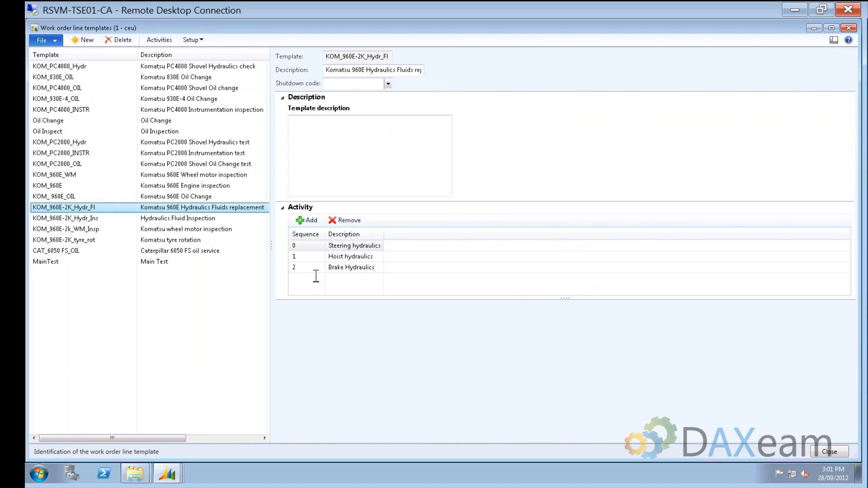
click(164, 39)
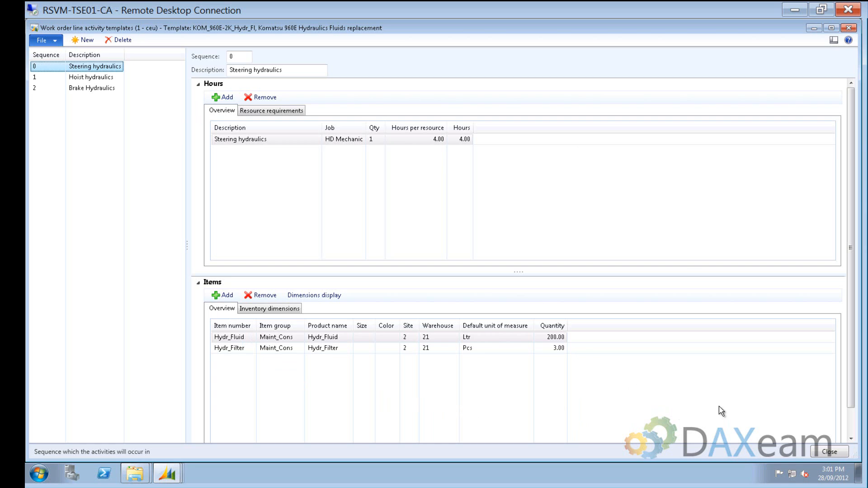
mouse_move(167, 473)
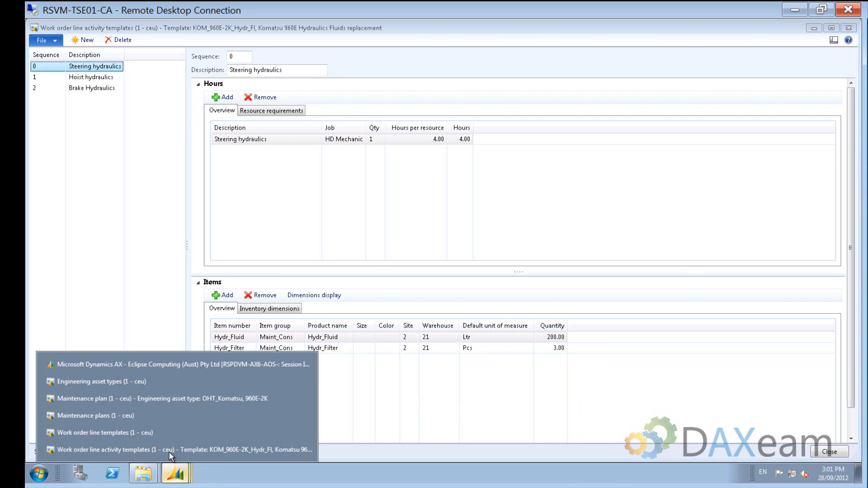
click(148, 365)
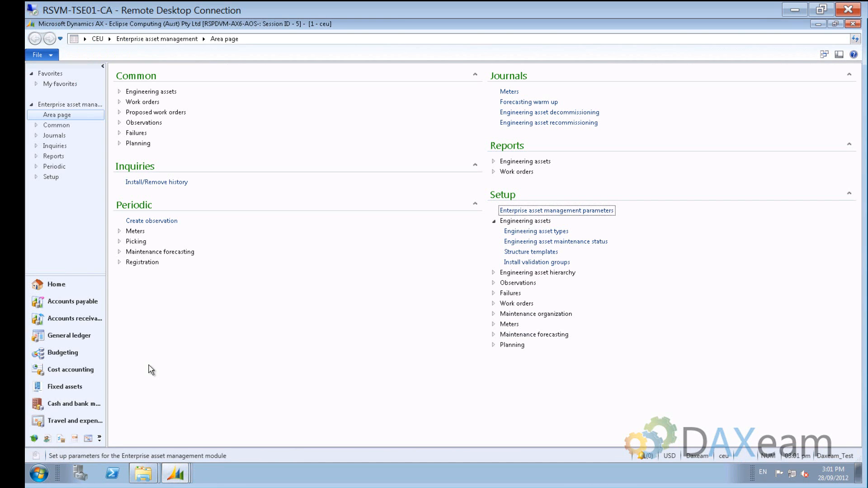